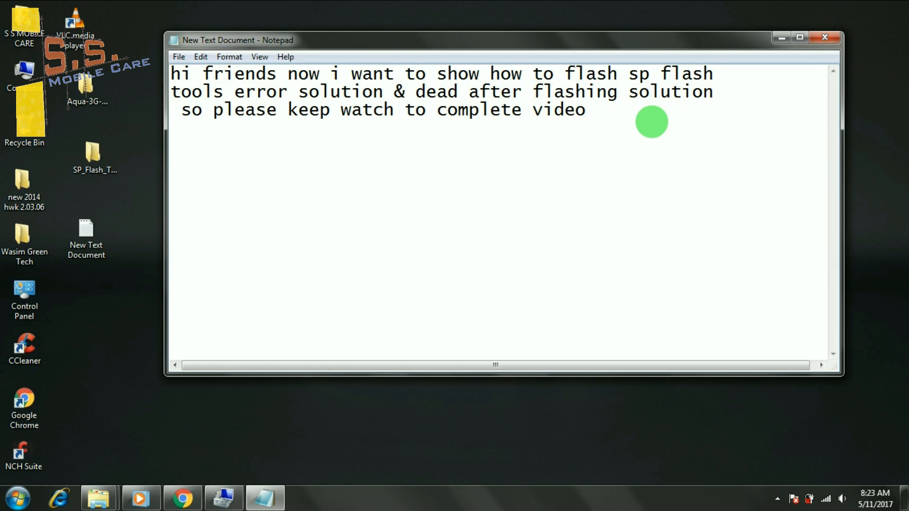
# Minimise the Notepad note and move the Aqua-3G-Mini-V09-Indian-SER and SP_Flash_Tool_v5.1528 folders to the upper middle of the desktop.
pyautogui.click(782, 38)
pyautogui.moveTo(159, 68); pyautogui.dragTo(67, 189)
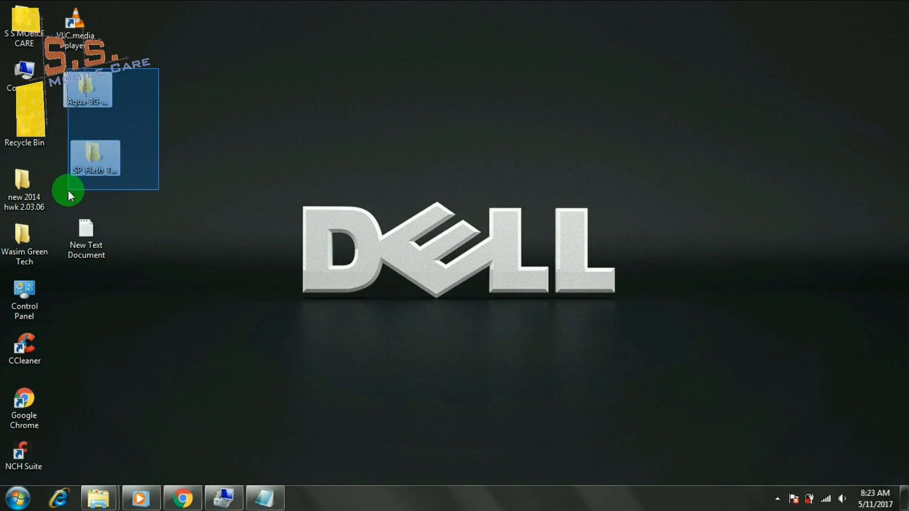
pyautogui.moveTo(86, 98); pyautogui.dragTo(423, 98)
pyautogui.click(368, 288)
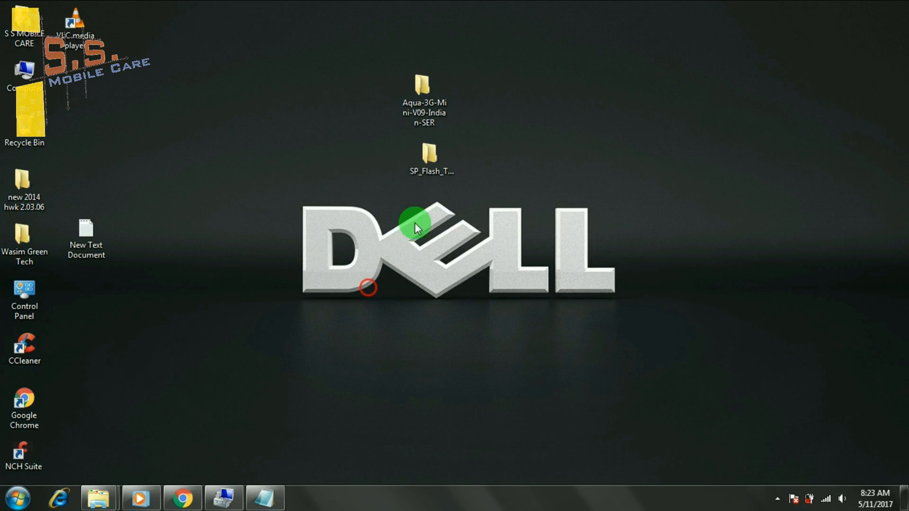
pyautogui.click(419, 159)
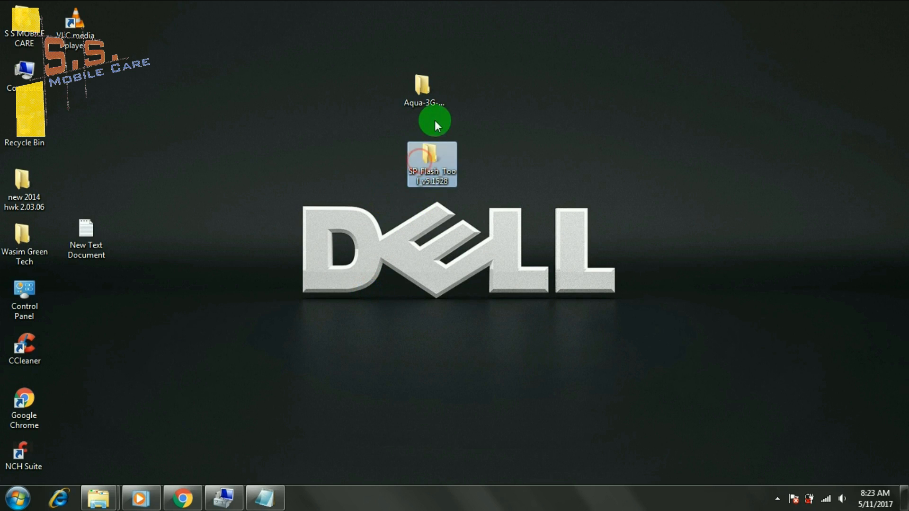
pyautogui.click(418, 93)
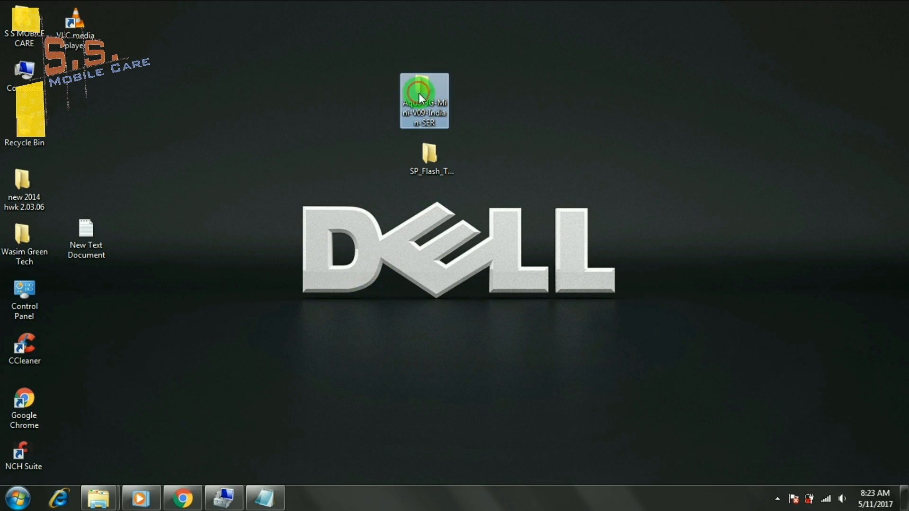
# Launch Flash_tool from the Flash Tool folder inside Aqua-3G-Mini-V09-Indian-SER and minimise the folder window.
pyautogui.doubleClick(419, 93)
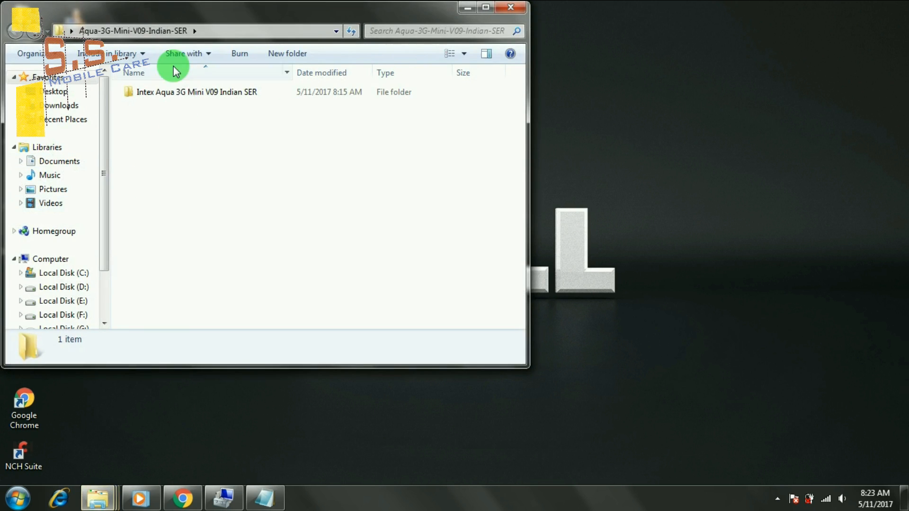
pyautogui.doubleClick(197, 91)
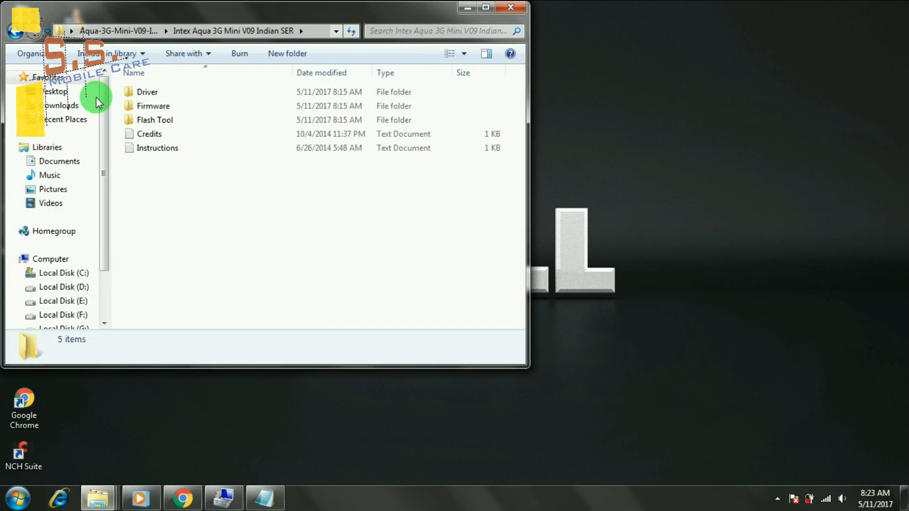
pyautogui.doubleClick(143, 120)
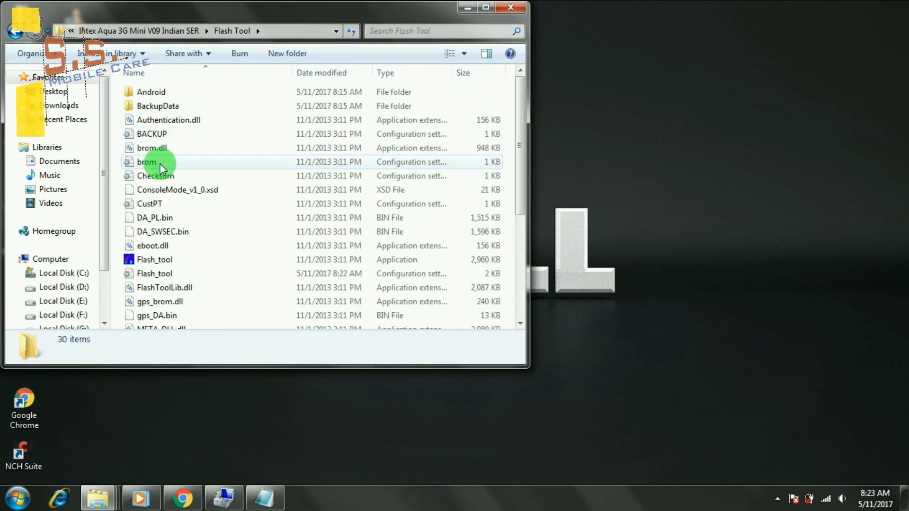
pyautogui.doubleClick(163, 261)
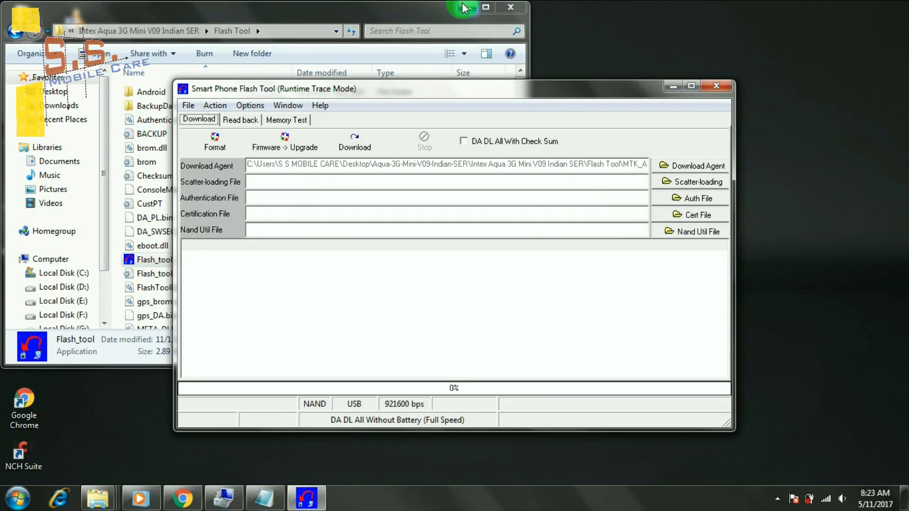
pyautogui.click(464, 8)
pyautogui.moveTo(467, 93); pyautogui.dragTo(515, 73)
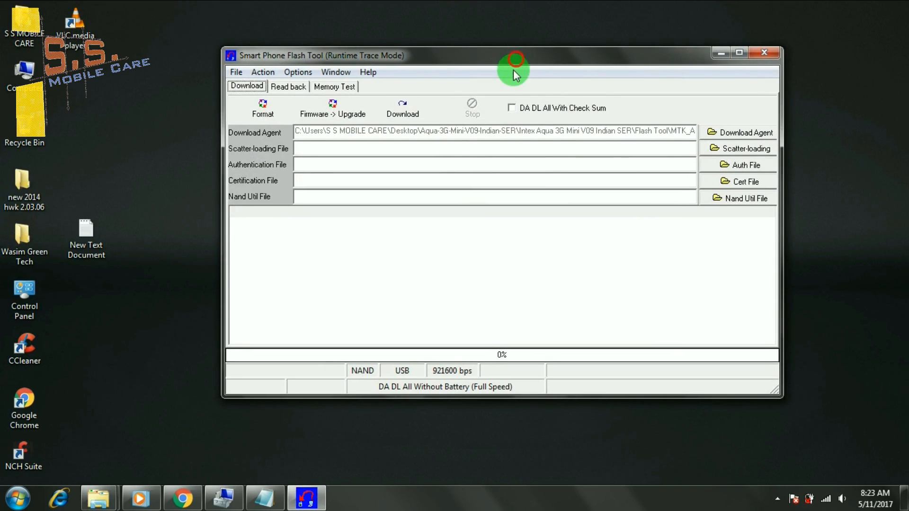
# Load the scatter file MT6572_Android_scatter from the Firmware folder of Intex Aqua 3G Mini V09 Indian SER on the desktop.
pyautogui.click(723, 148)
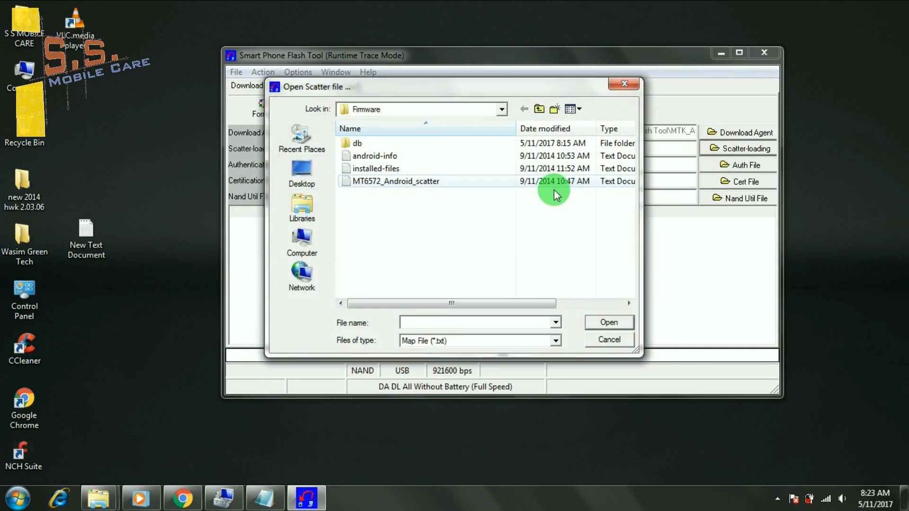
pyautogui.click(301, 171)
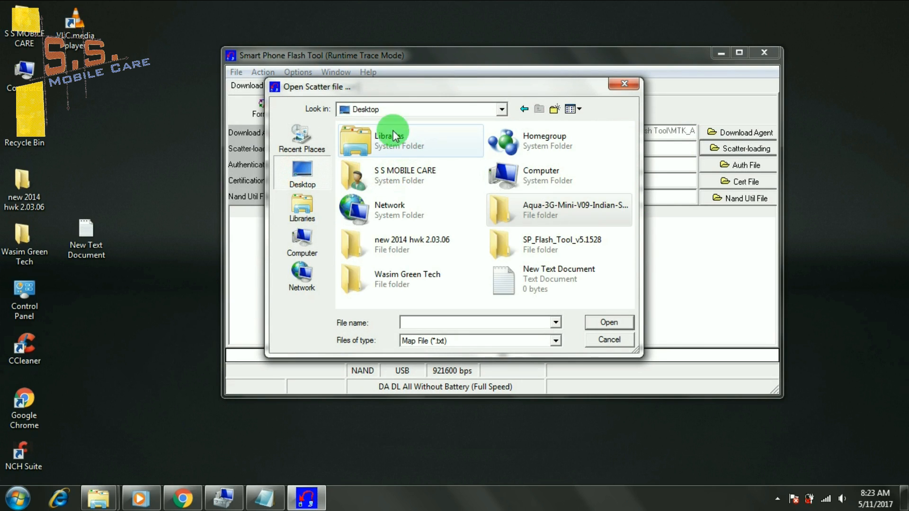
pyautogui.click(531, 211)
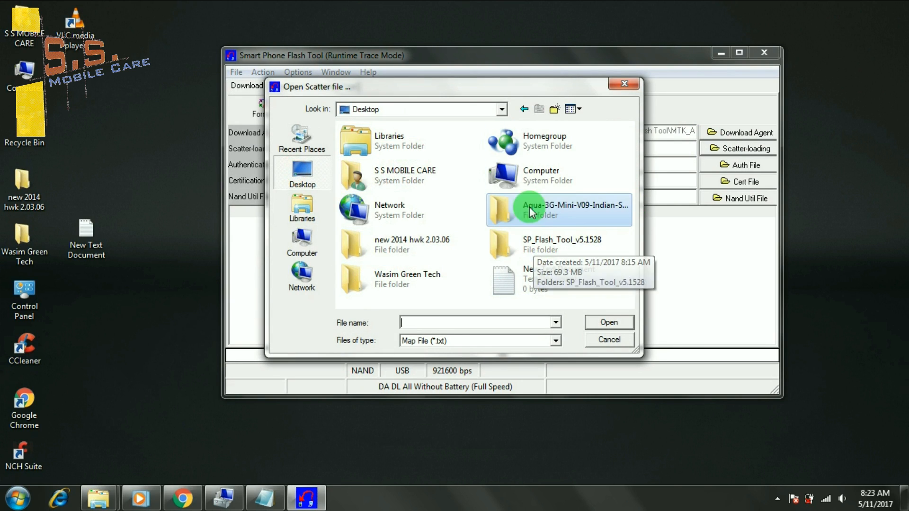
pyautogui.doubleClick(534, 209)
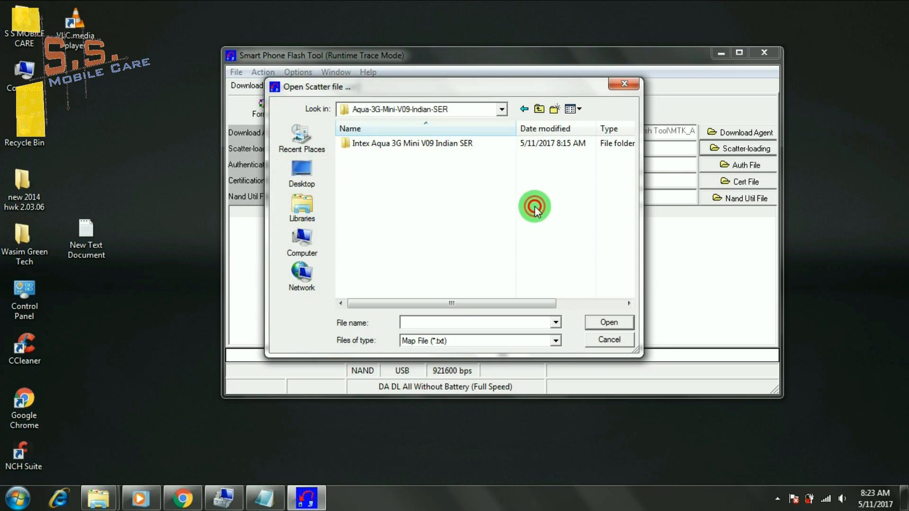
pyautogui.doubleClick(396, 143)
pyautogui.click(369, 158)
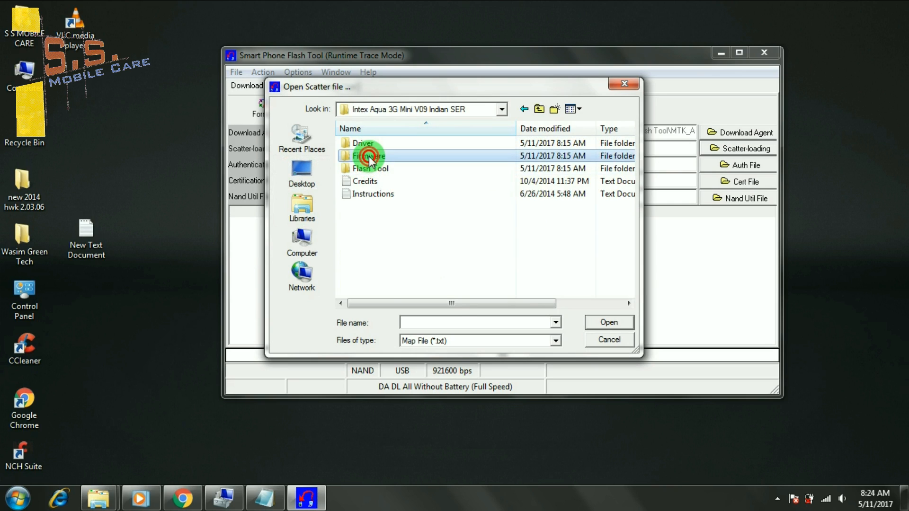
pyautogui.doubleClick(370, 157)
pyautogui.doubleClick(403, 180)
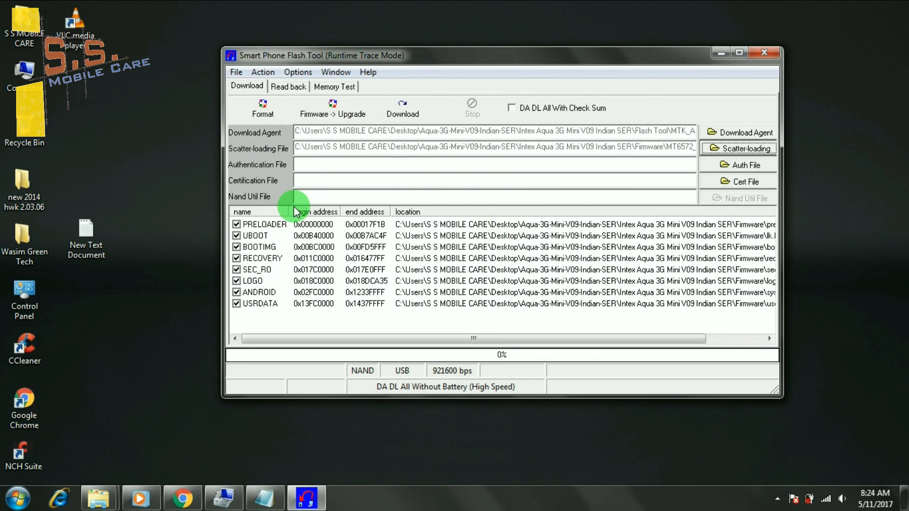
# Enable DA DL All With Check Sum and start an auto format of the whole flash except the bootloader.
pyautogui.click(513, 108)
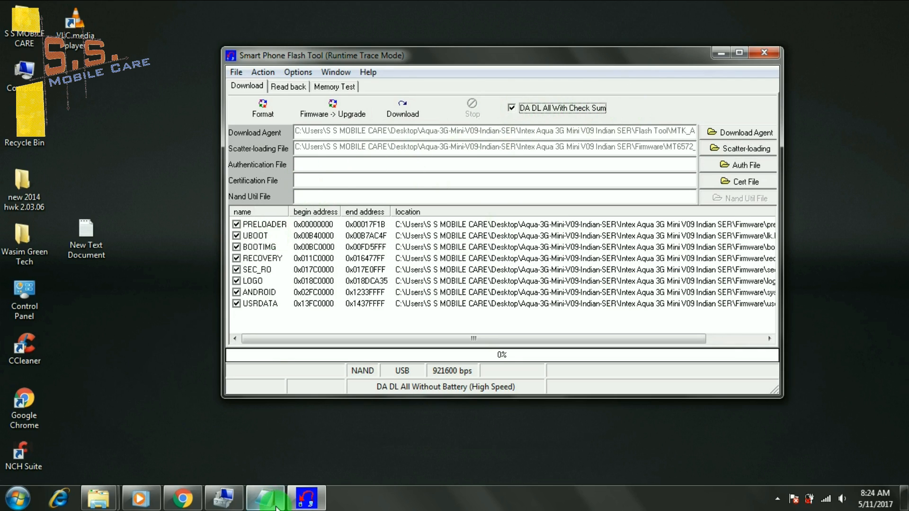
pyautogui.moveTo(234, 502)
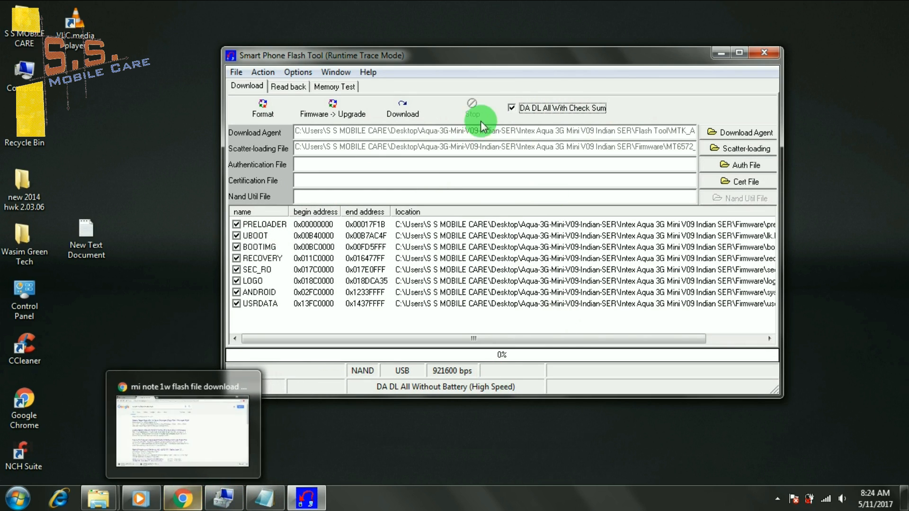
pyautogui.click(259, 110)
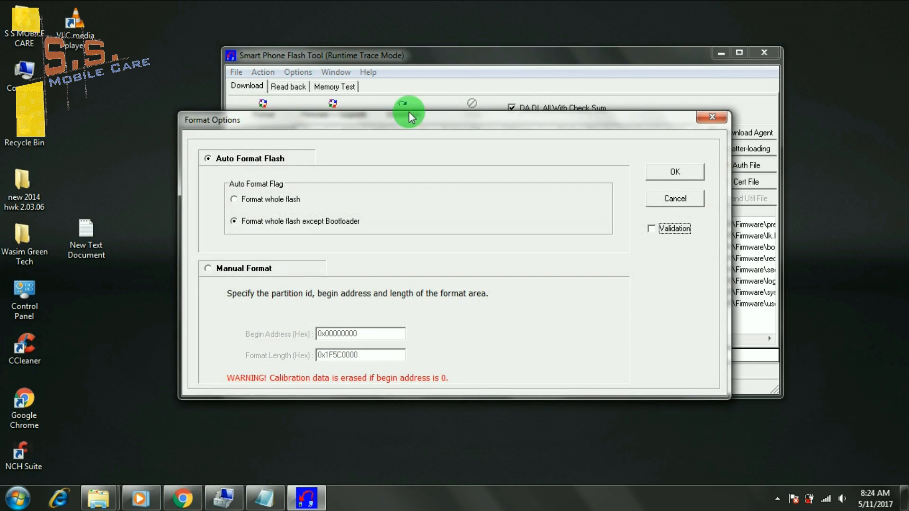
pyautogui.click(661, 170)
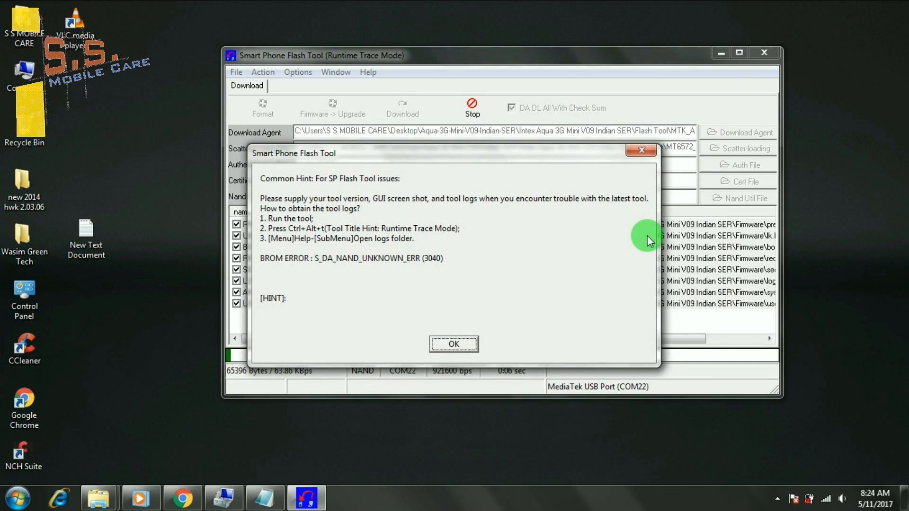
# Read the BROM error reported for the format and dismiss the message.
pyautogui.click(295, 188)
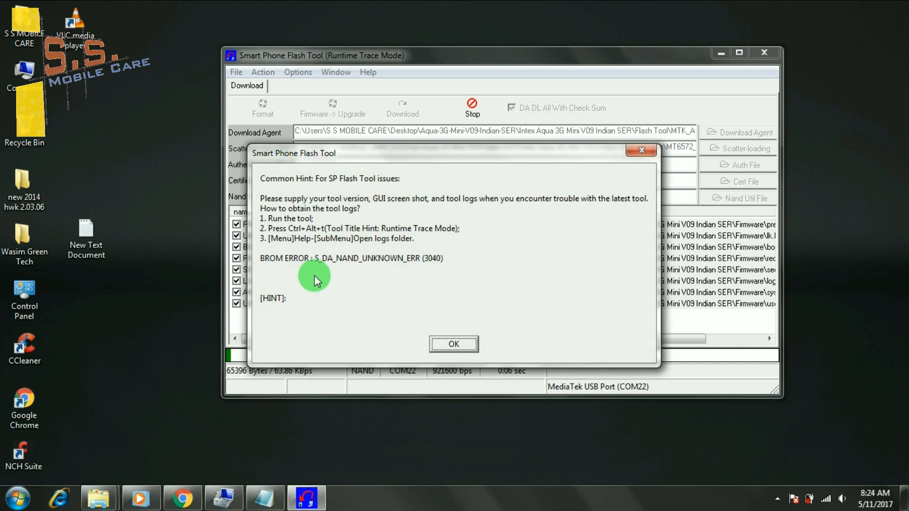
pyautogui.click(269, 264)
pyautogui.click(297, 263)
pyautogui.click(367, 261)
pyautogui.click(394, 261)
pyautogui.click(436, 265)
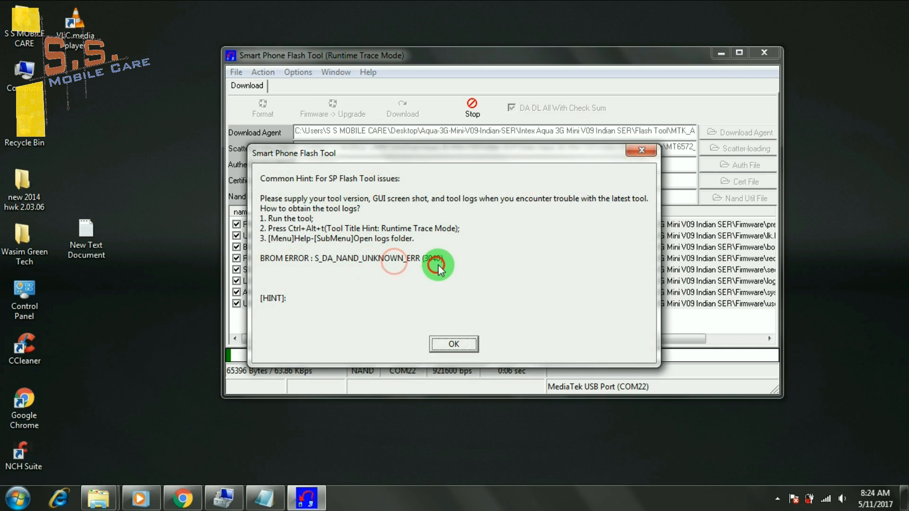
pyautogui.click(455, 344)
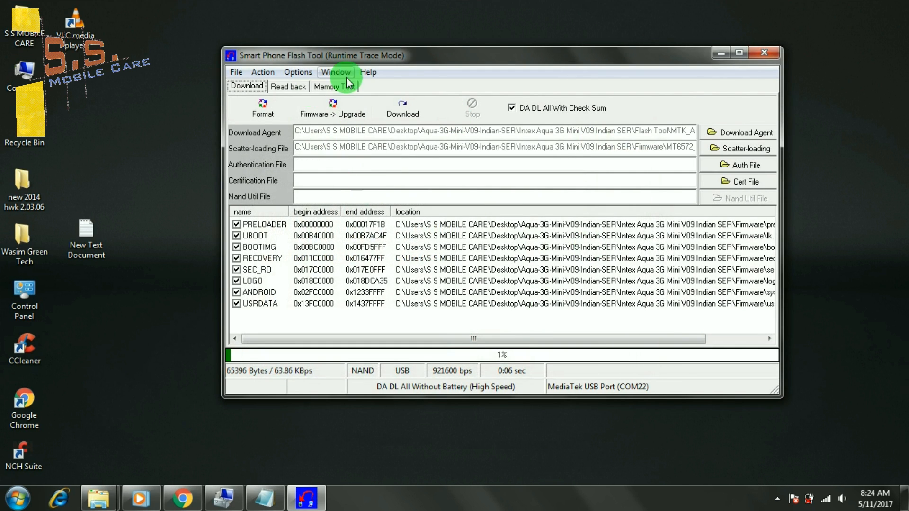
# Start a Firmware Upgrade flash of all partitions and check the phone's MediaTek port in Device Manager.
pyautogui.click(348, 108)
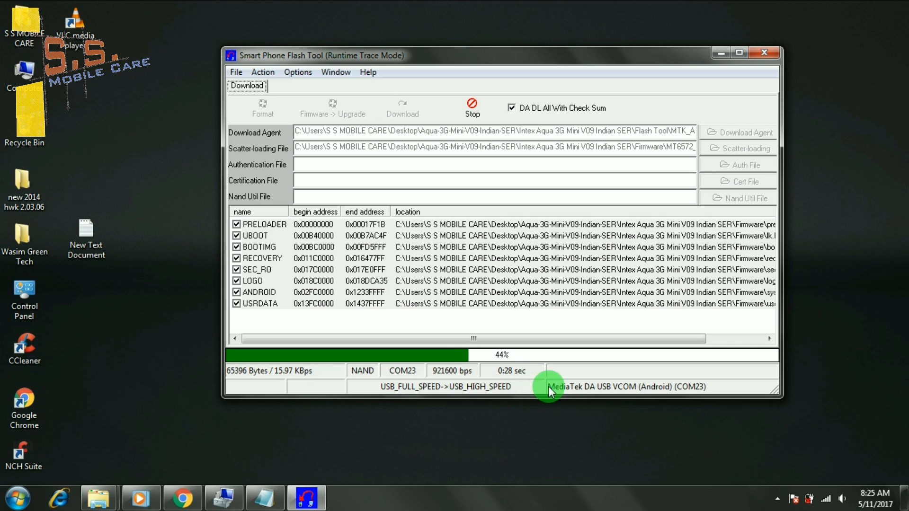
pyautogui.click(225, 497)
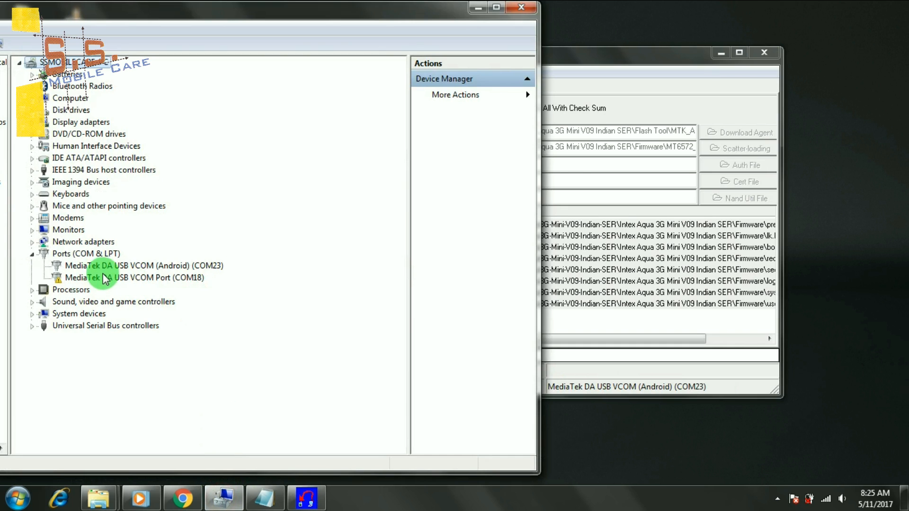
pyautogui.click(577, 54)
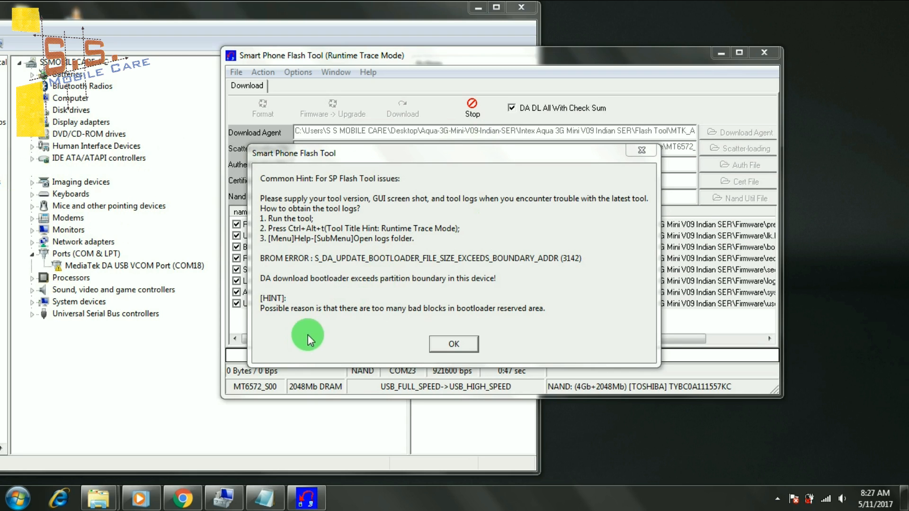
# Examine the bootloader error reported for the firmware upgrade and close its message.
pyautogui.click(317, 268)
pyautogui.click(491, 268)
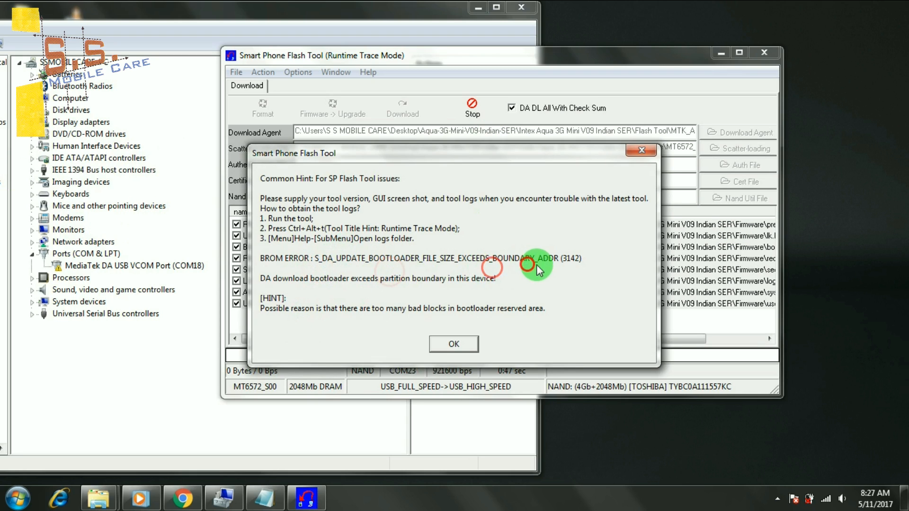
pyautogui.click(539, 265)
pyautogui.click(454, 344)
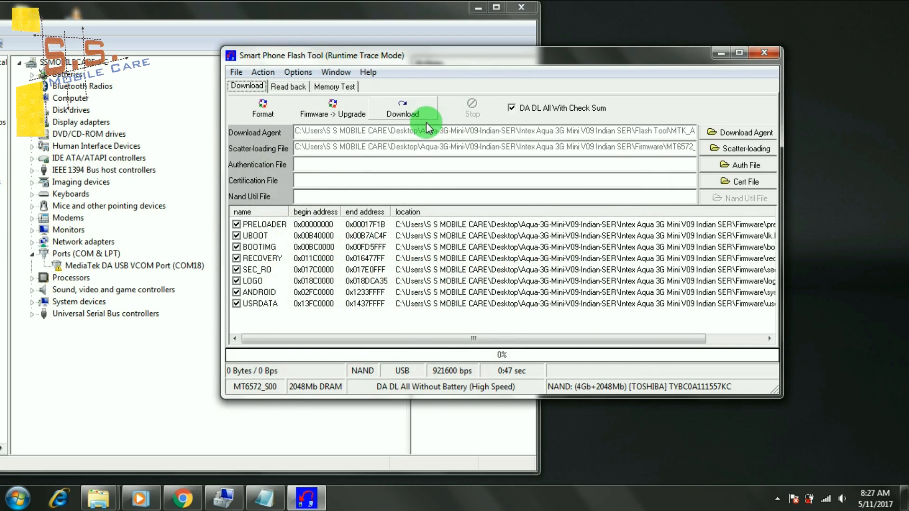
# Try to flash all partitions with the Download operation and dismiss the resulting error message.
pyautogui.click(404, 110)
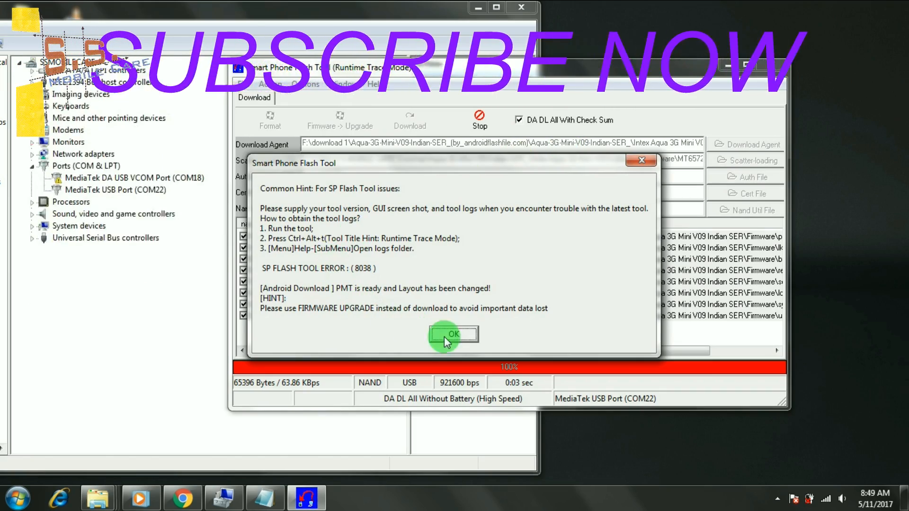
pyautogui.click(459, 337)
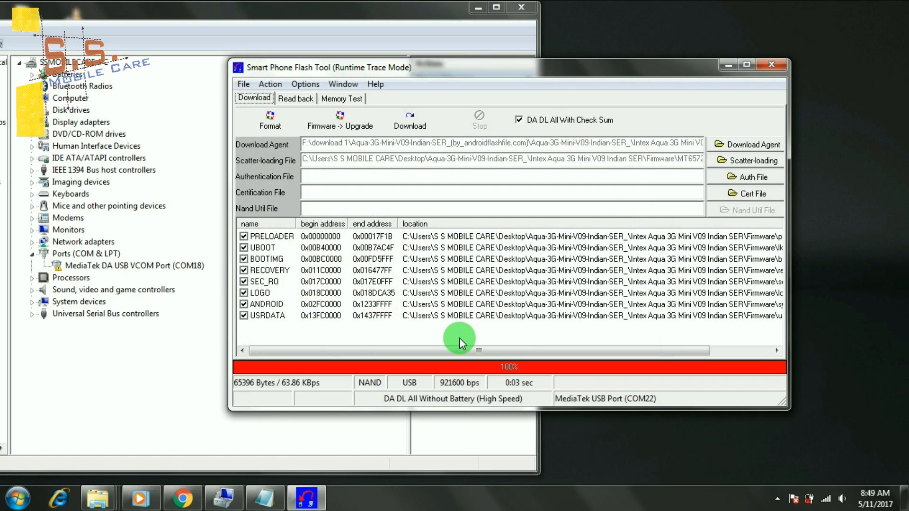
# Turn on Mark Nand bad blocks Mode and run an auto format with the Format whole flash option.
pyautogui.hotkey('ctrl', 'alt', 'm')
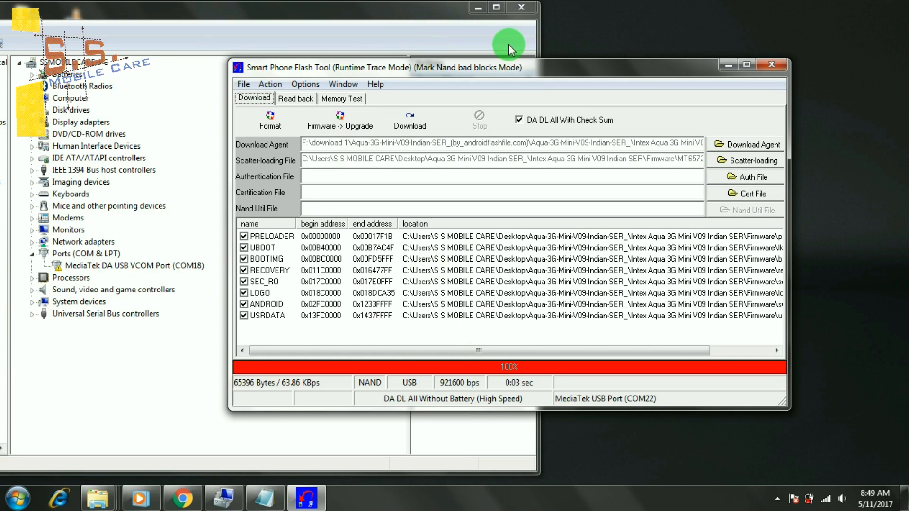
pyautogui.click(267, 121)
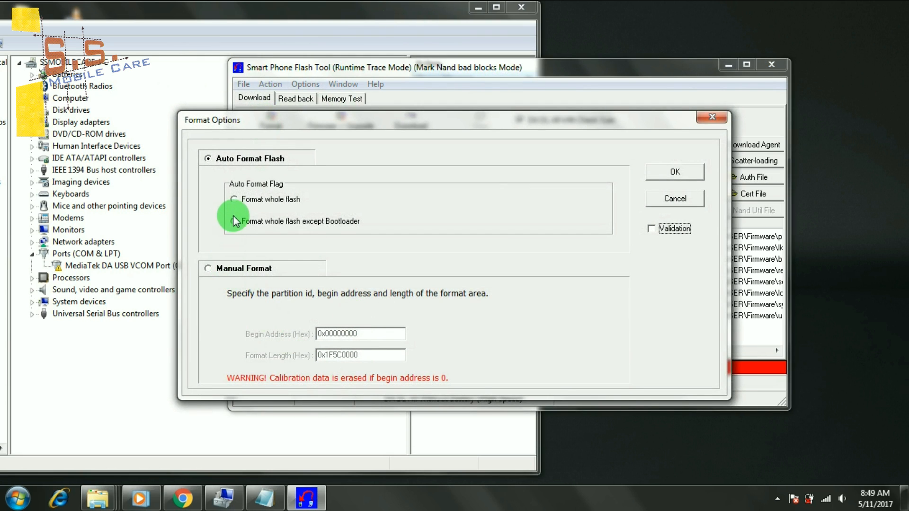
pyautogui.click(234, 199)
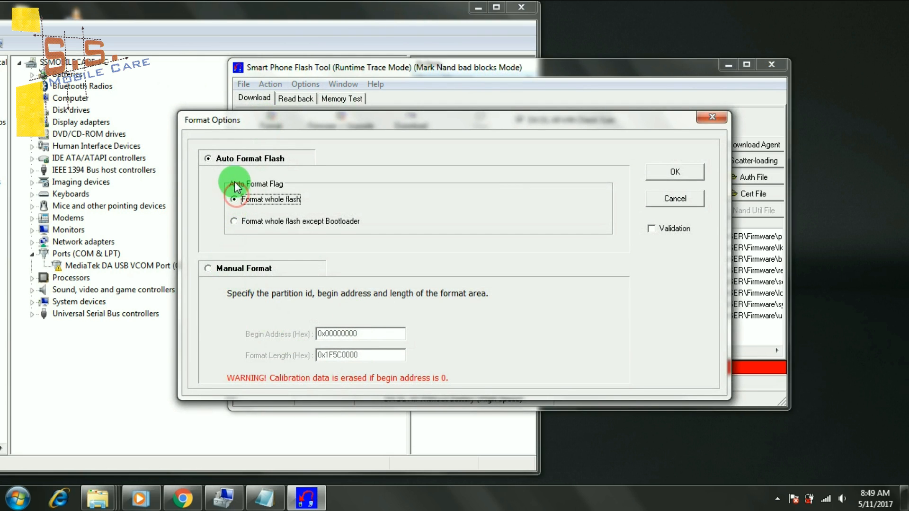
pyautogui.click(672, 173)
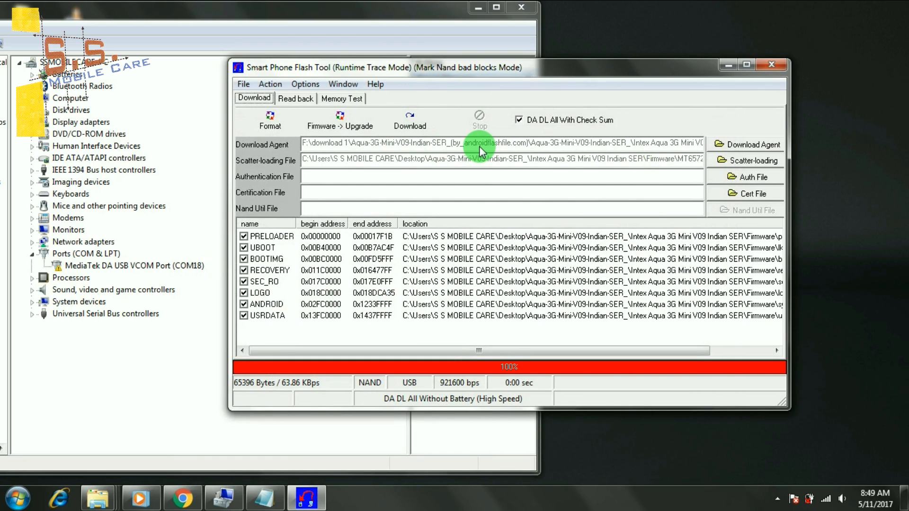
# Shift the flash tool window slightly and switch it out of Mark Nand bad blocks Mode.
pyautogui.click(548, 63)
pyautogui.moveTo(687, 67); pyautogui.dragTo(698, 60)
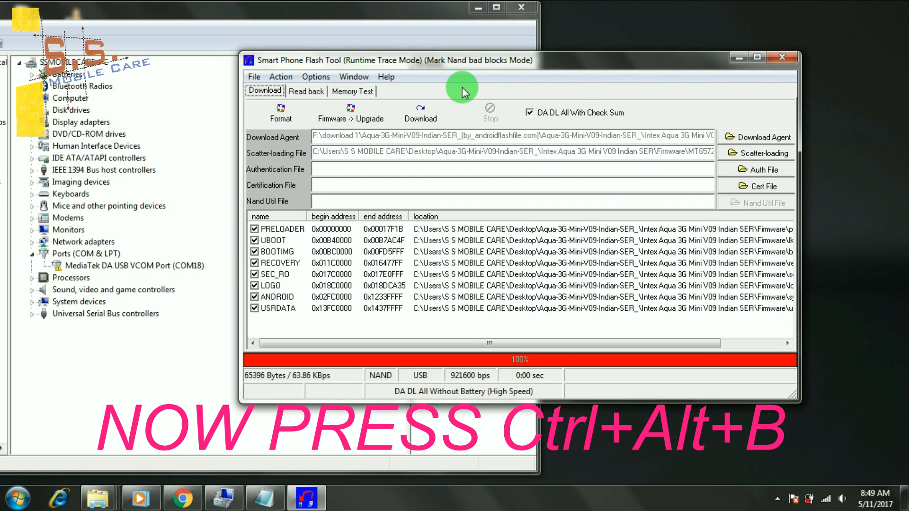
pyautogui.hotkey('ctrl', 'alt', 'b')
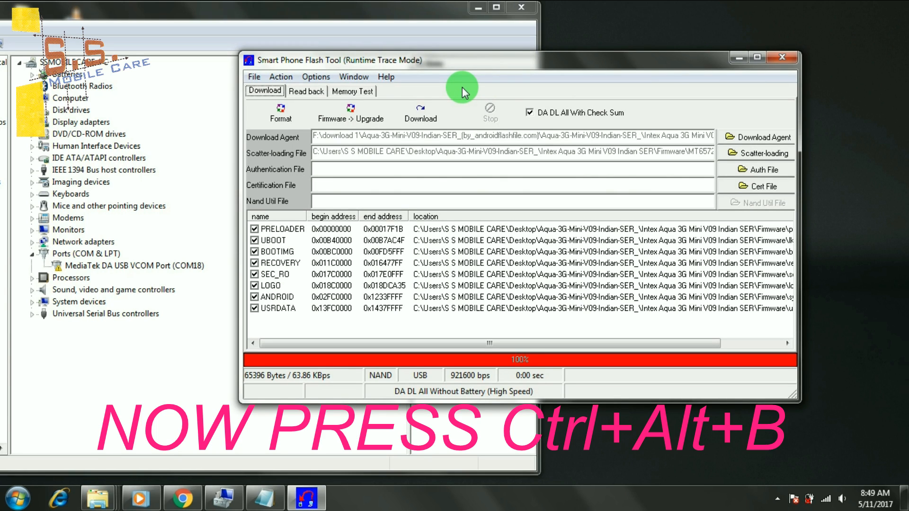
# Switch the flash tool to Advanced Mode and enable the Physically Format/Readback option.
pyautogui.hotkey('ctrl', 'alt', 'v')
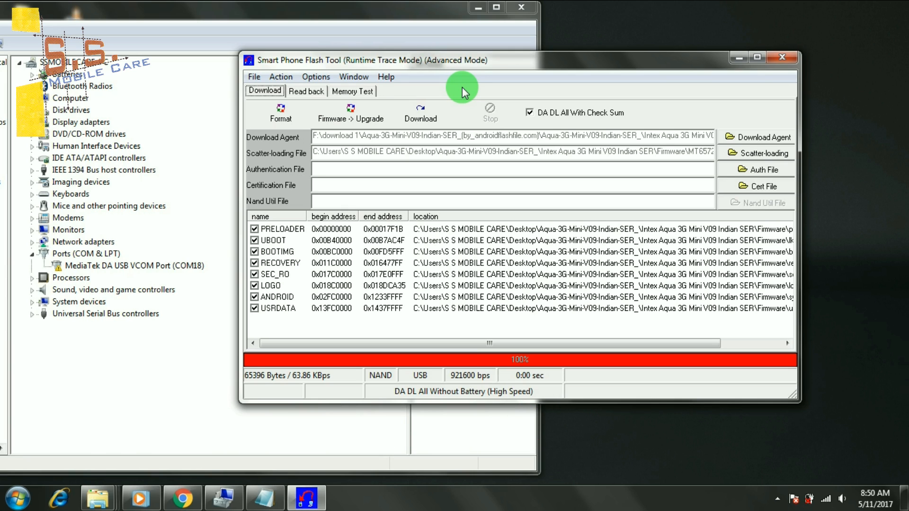
pyautogui.click(355, 77)
pyautogui.click(314, 76)
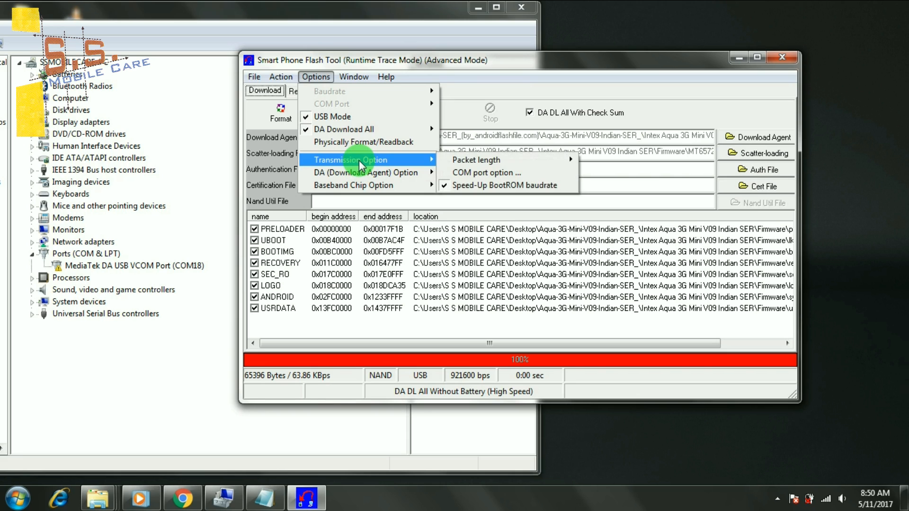
pyautogui.click(356, 142)
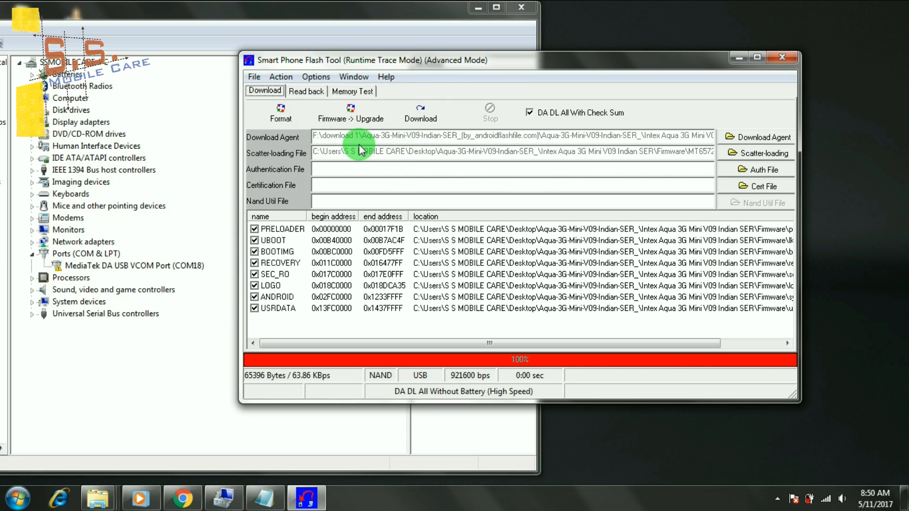
pyautogui.click(317, 77)
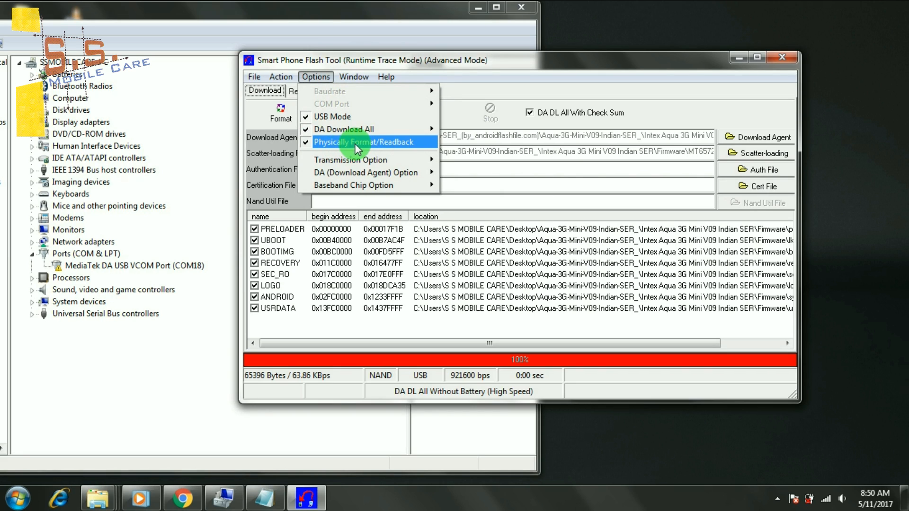
pyautogui.click(575, 88)
# Run an auto format with Format whole flash, Forcedly Erase and Validation selected, and close the resulting format messages.
pyautogui.click(281, 113)
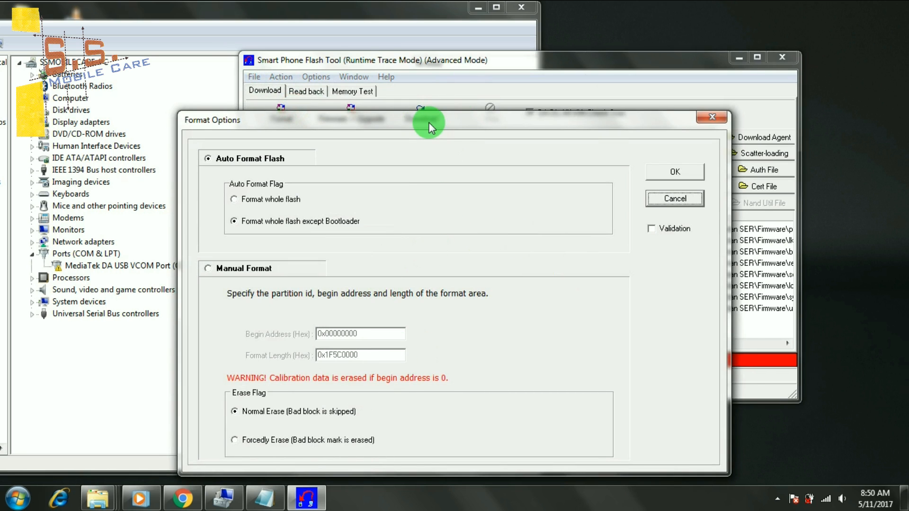
pyautogui.moveTo(427, 122); pyautogui.dragTo(445, 57)
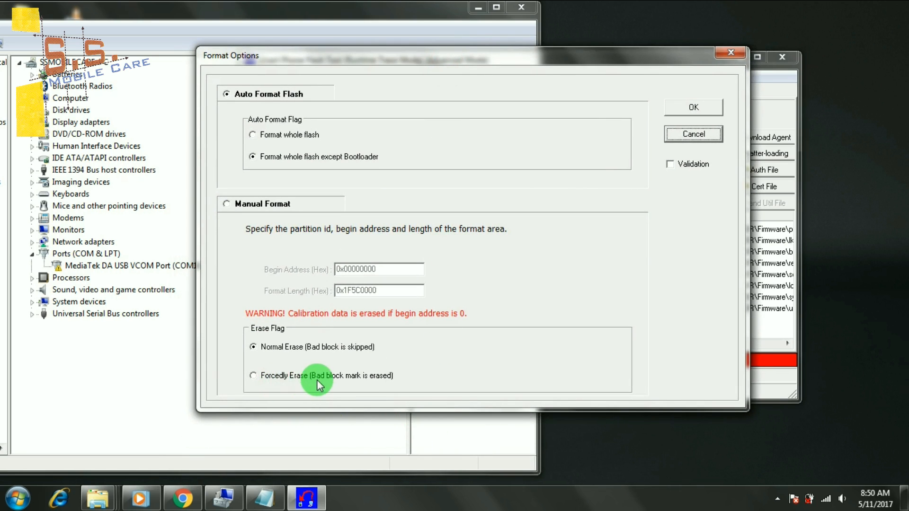
pyautogui.click(290, 378)
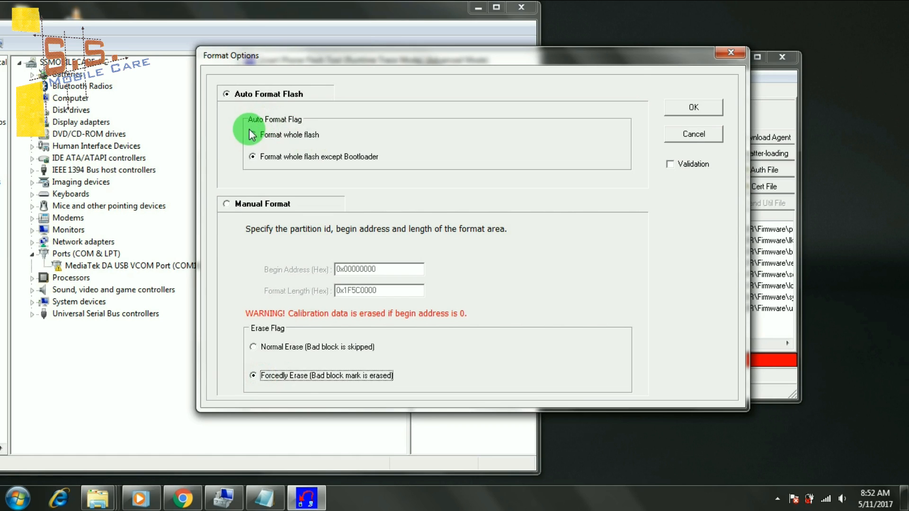
pyautogui.click(251, 134)
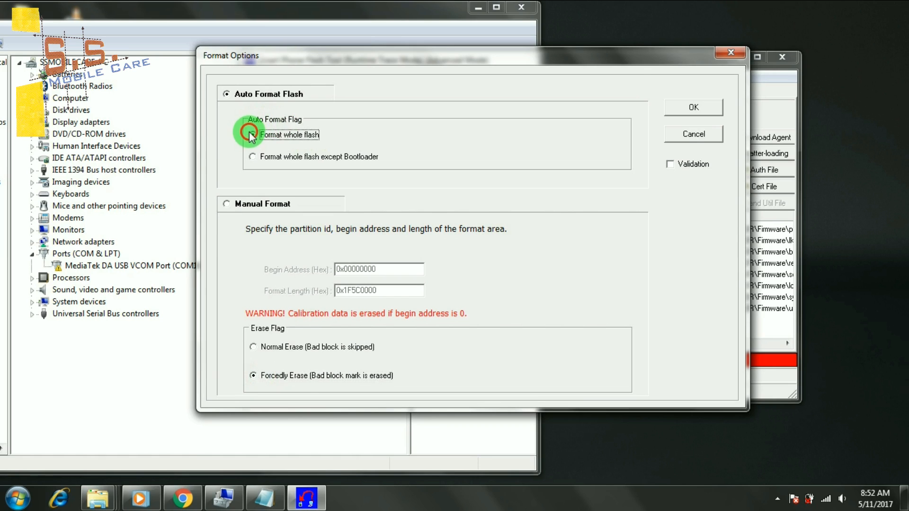
pyautogui.click(703, 108)
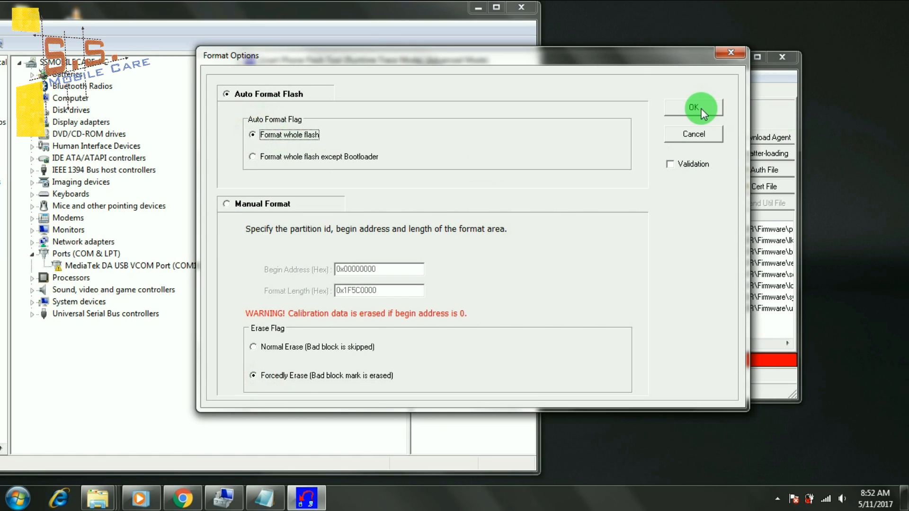
pyautogui.click(670, 164)
pyautogui.click(687, 115)
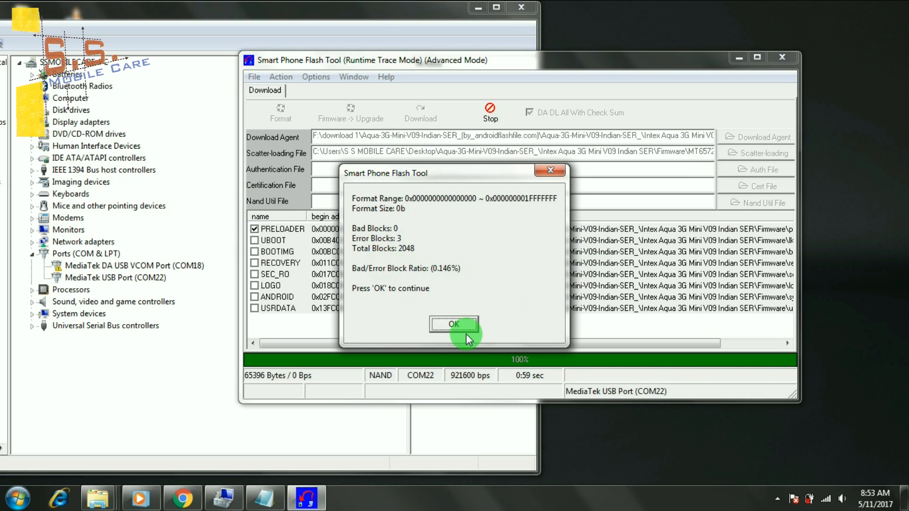
pyautogui.click(454, 325)
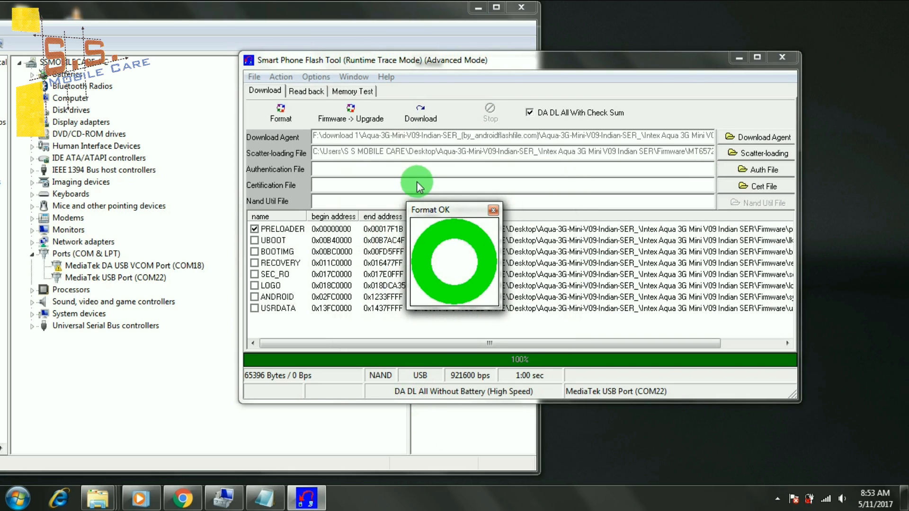
pyautogui.click(493, 210)
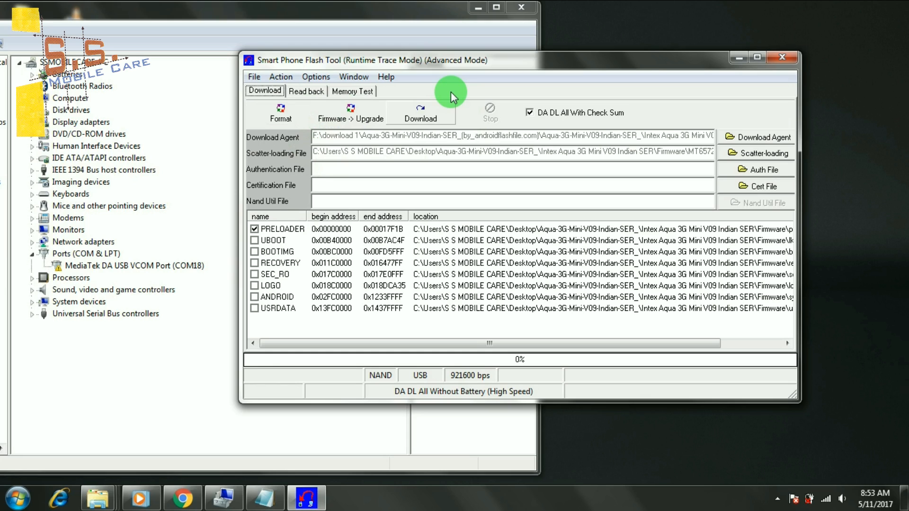
# Leave Advanced Mode and flash only the PRELOADER with the Download operation, accepting the warning about images not loaded.
pyautogui.hotkey('ctrl', 'alt', 'v')
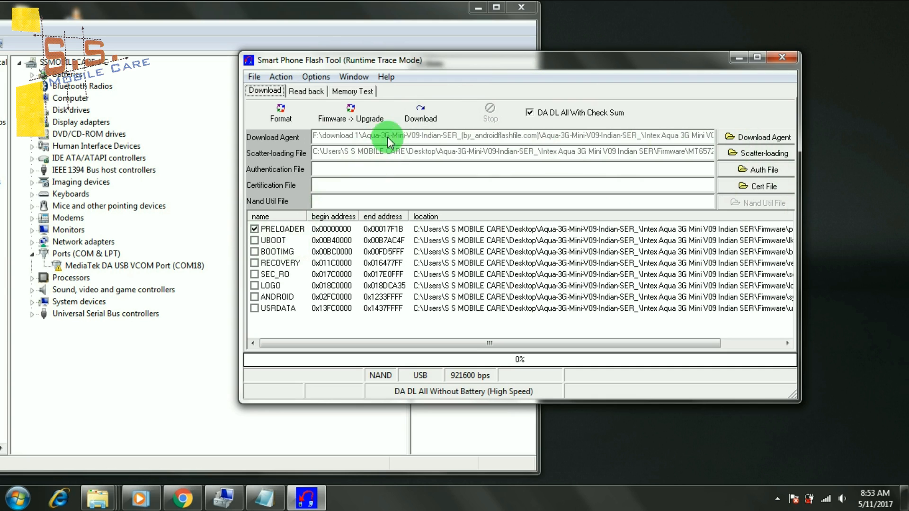
pyautogui.click(421, 114)
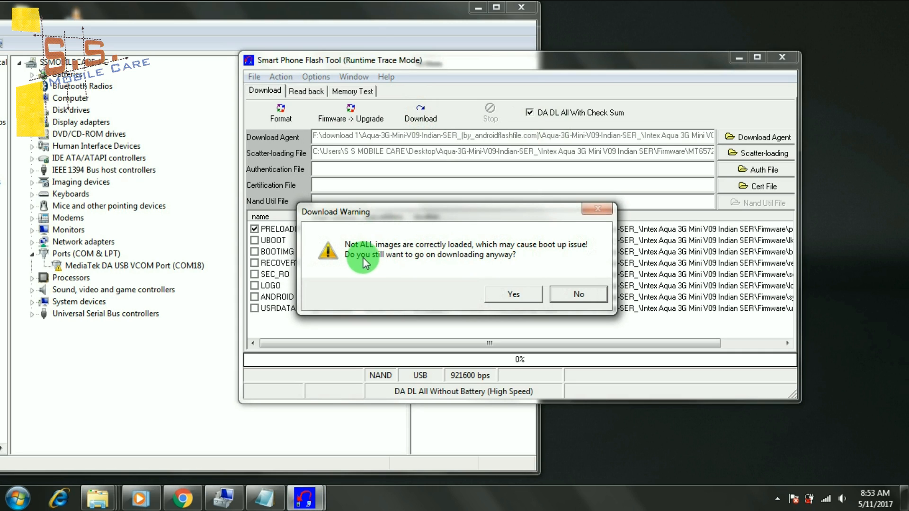
pyautogui.click(507, 291)
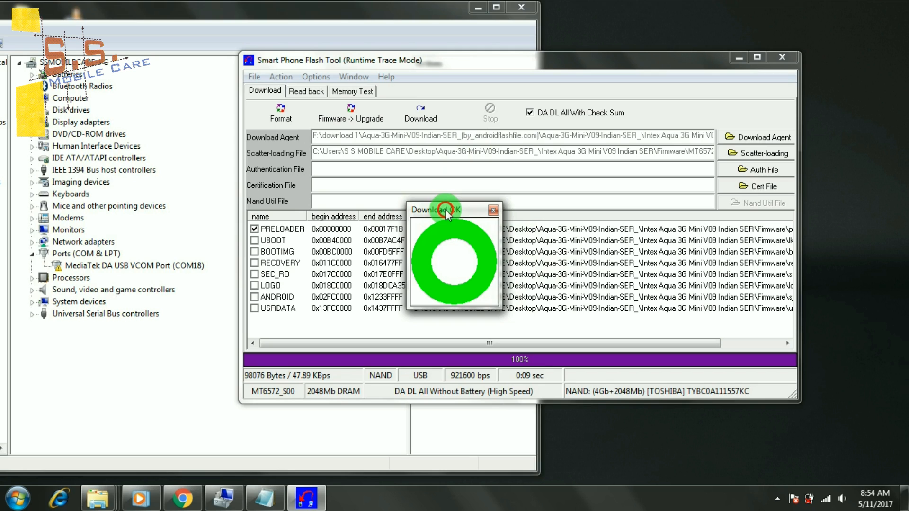
pyautogui.click(492, 211)
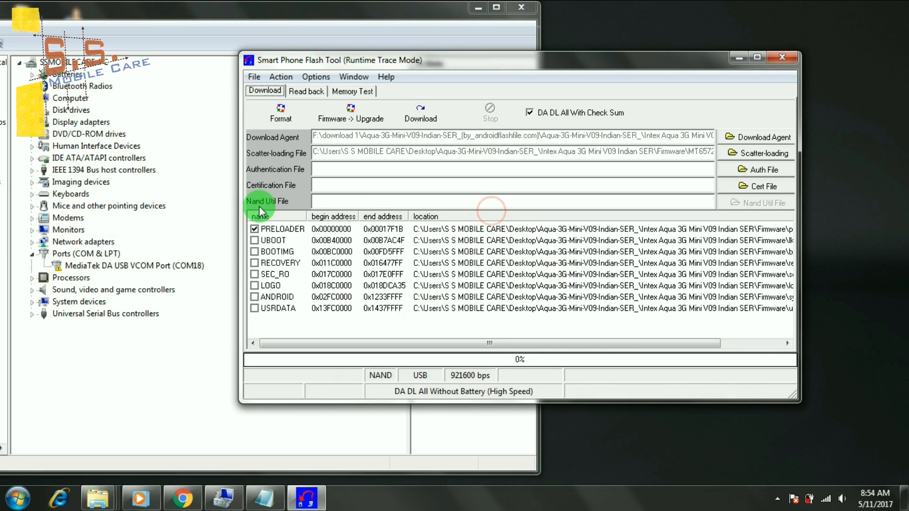
# Include the remaining partitions from UBOOT to USRDATA, flash all of them with the Download operation, and close the completion message.
pyautogui.click(256, 240)
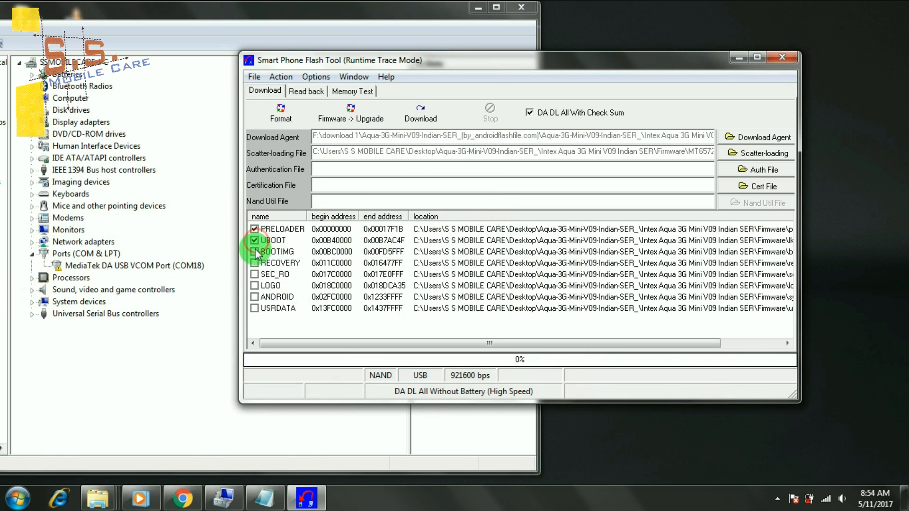
pyautogui.click(256, 252)
pyautogui.click(255, 264)
pyautogui.click(255, 275)
pyautogui.click(255, 286)
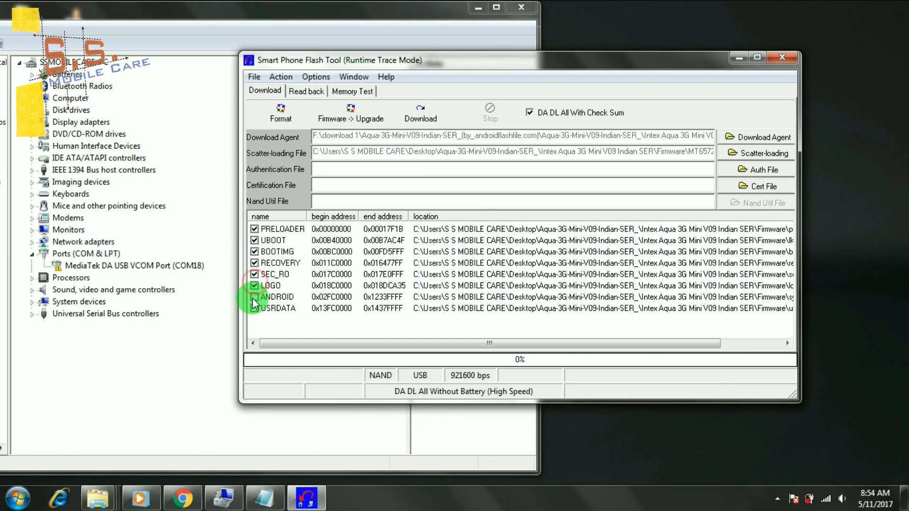
pyautogui.click(254, 298)
pyautogui.click(255, 309)
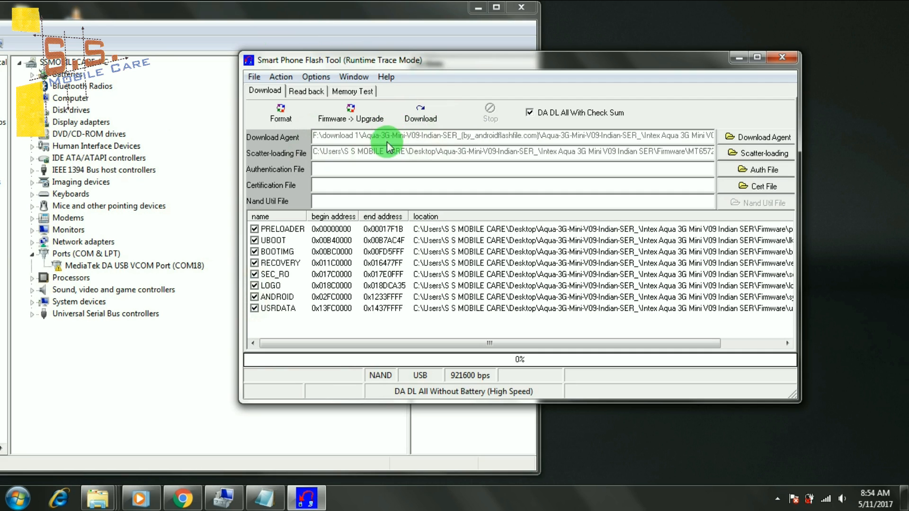
pyautogui.click(419, 120)
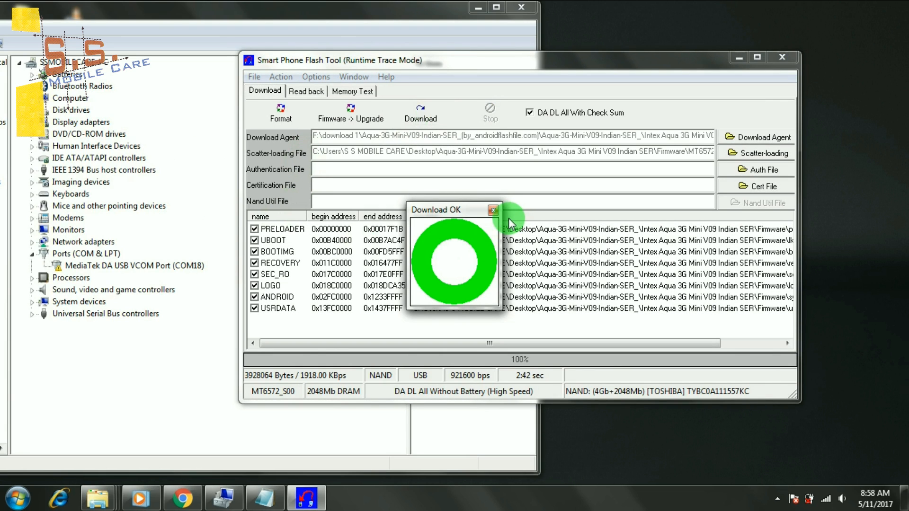
pyautogui.click(492, 210)
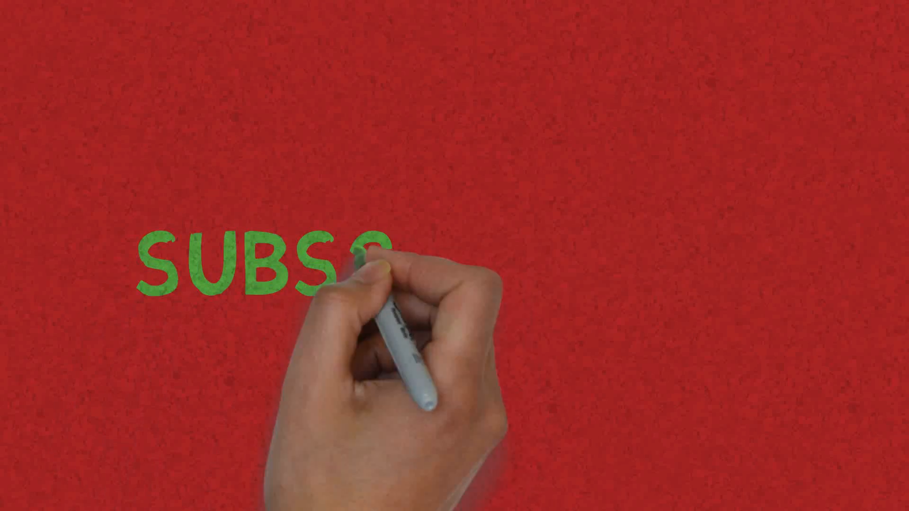